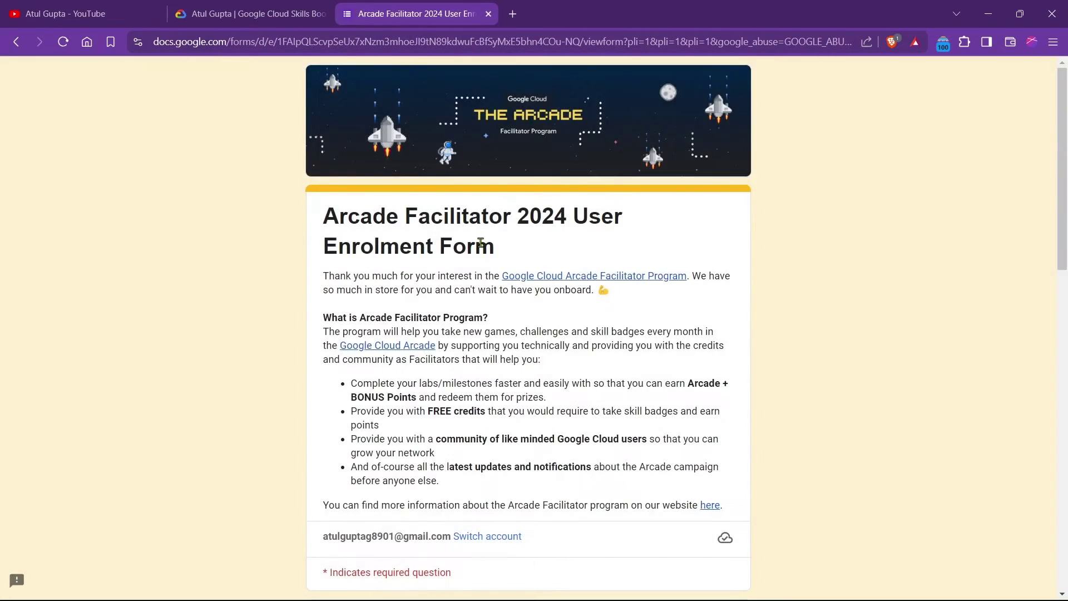
Paste your email address into the Email field on the first page.
scroll(480, 243, down, 4)
scroll(470, 265, down, 4)
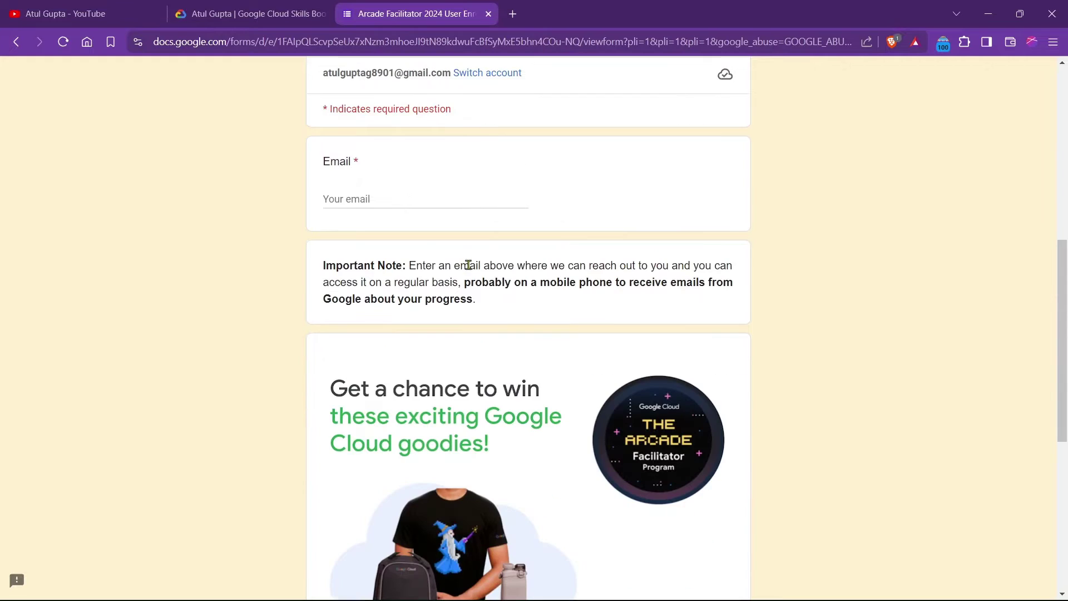
scroll(312, 240, up, 6)
scroll(305, 260, down, 3)
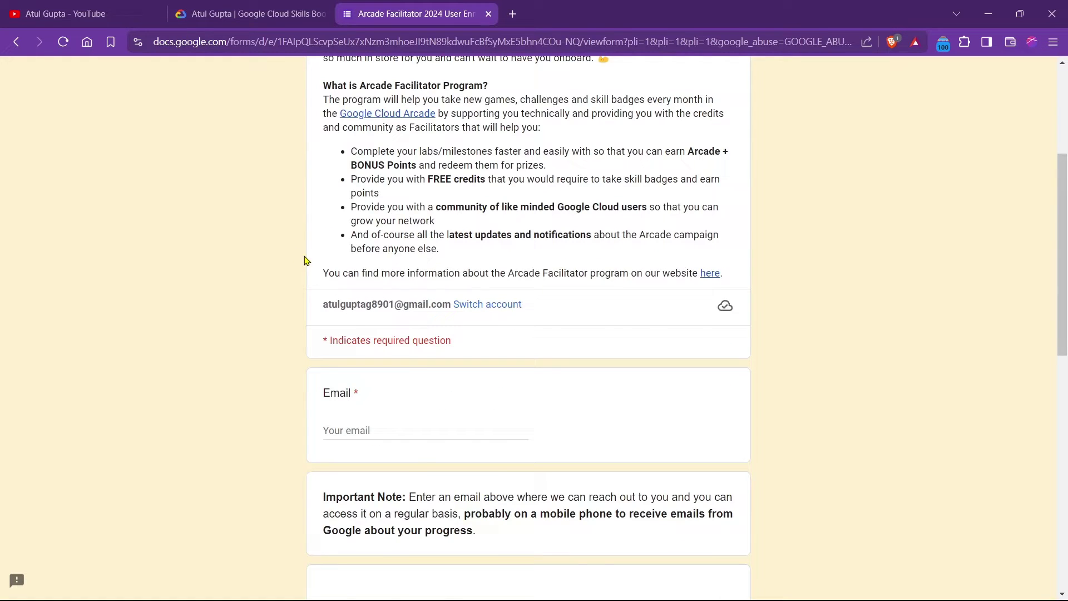
scroll(305, 260, down, 4)
click(367, 202)
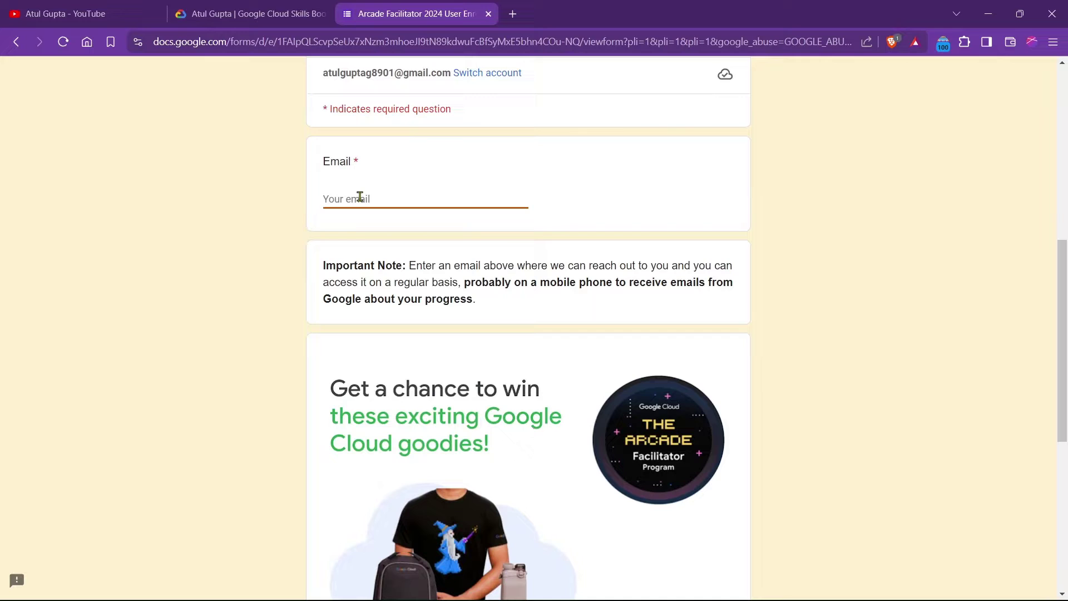
key(ctrl+v)
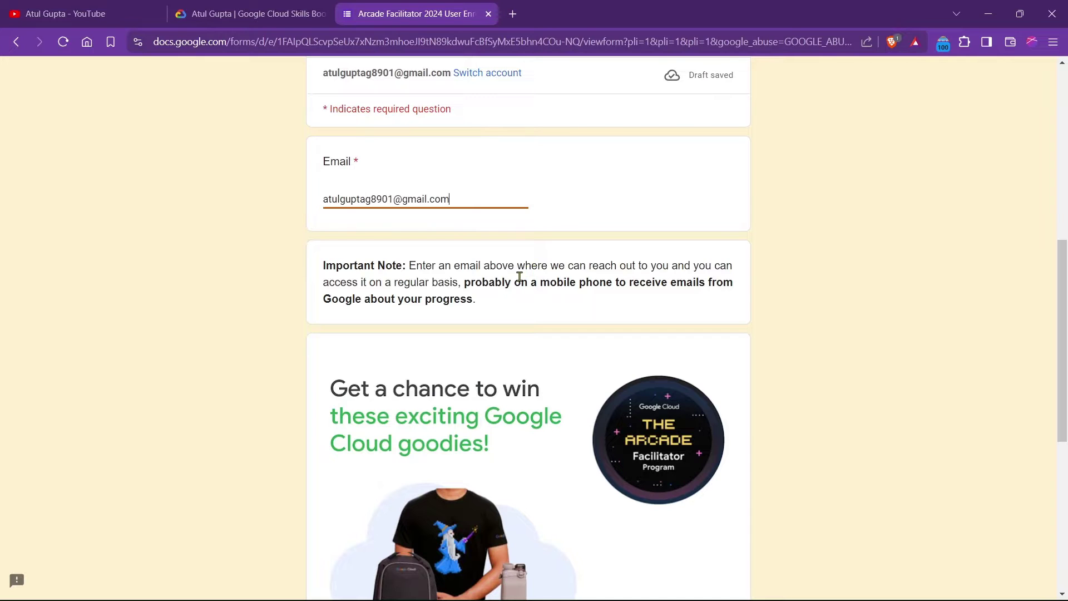
Advance to the next page and accept the terms with 'Yes, I accept the terms'.
scroll(519, 276, down, 7)
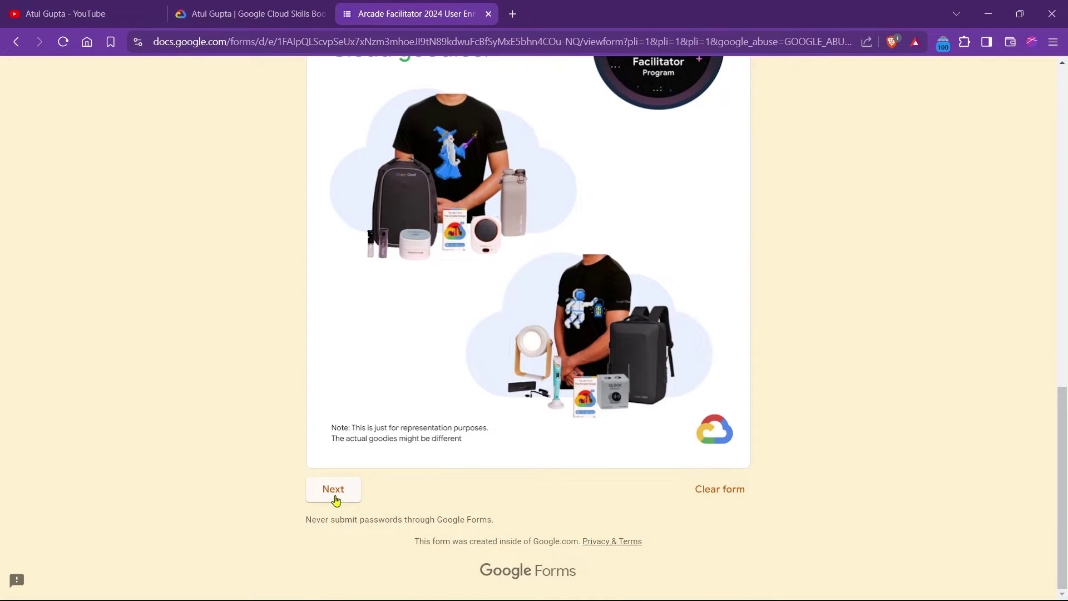
click(334, 490)
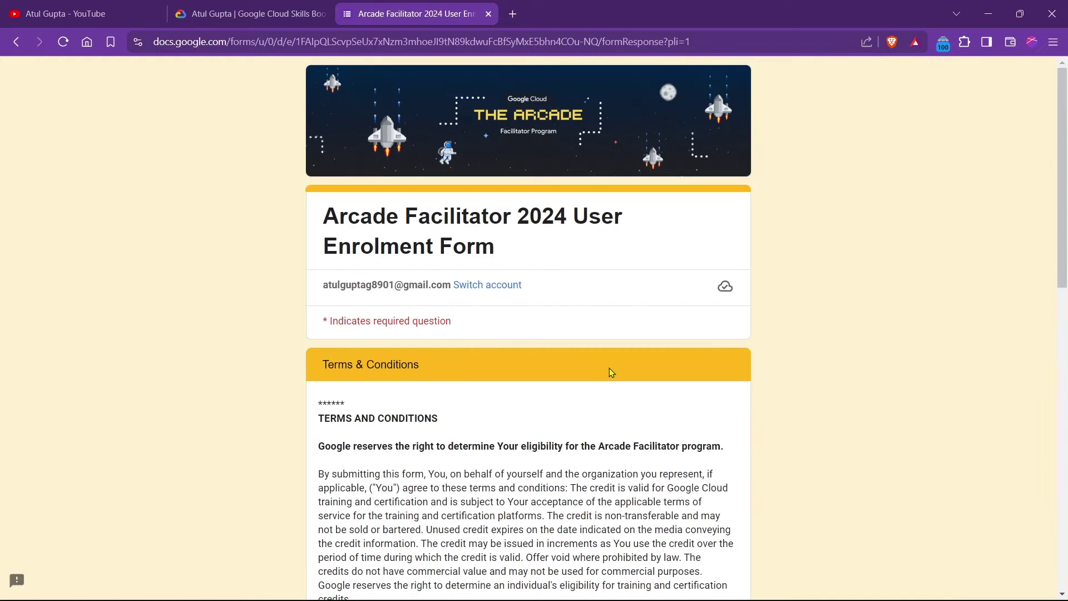
scroll(609, 368, down, 13)
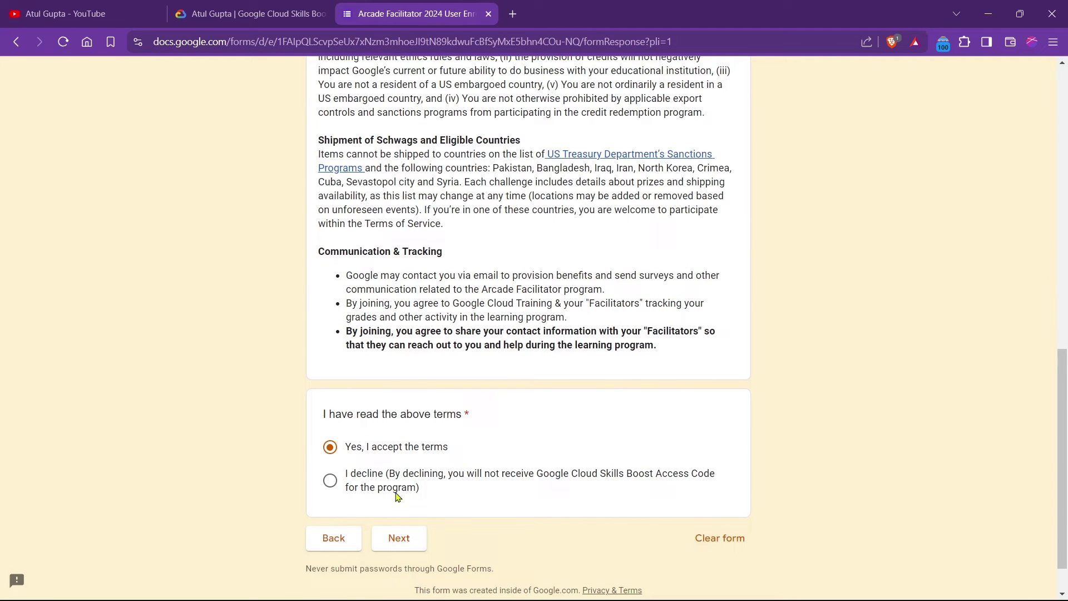
click(399, 538)
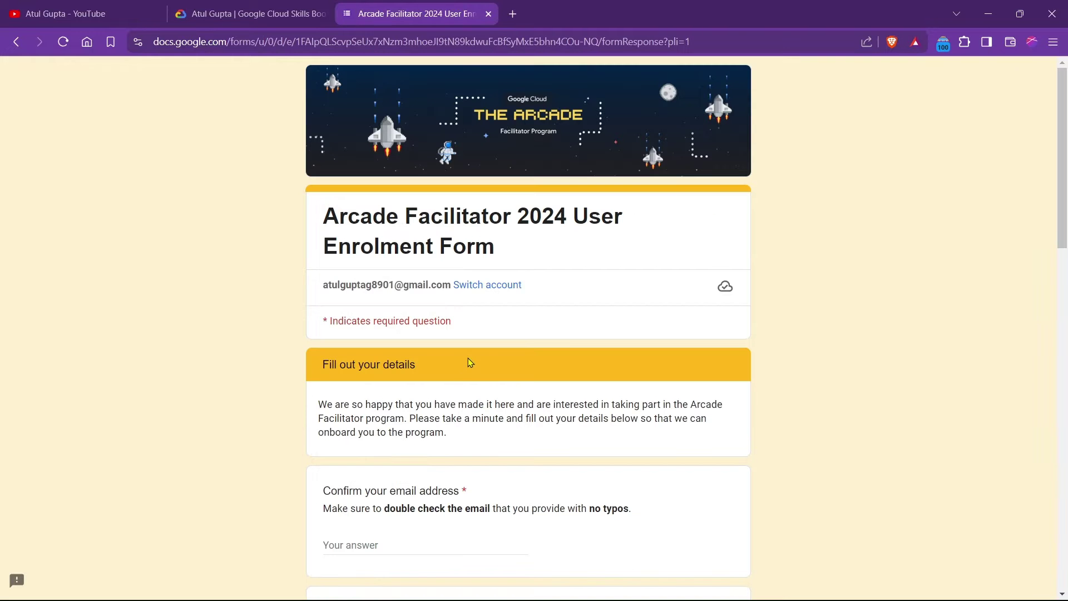
Paste your email into Confirm your email address and type your full name.
scroll(468, 359, down, 4)
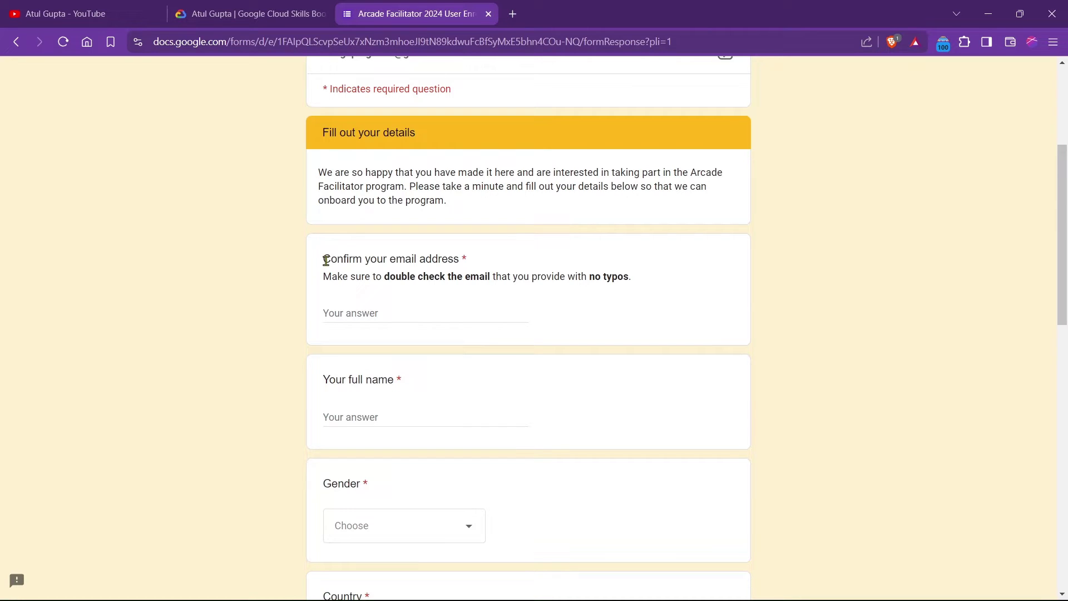
drag(326, 261, 481, 263)
click(462, 278)
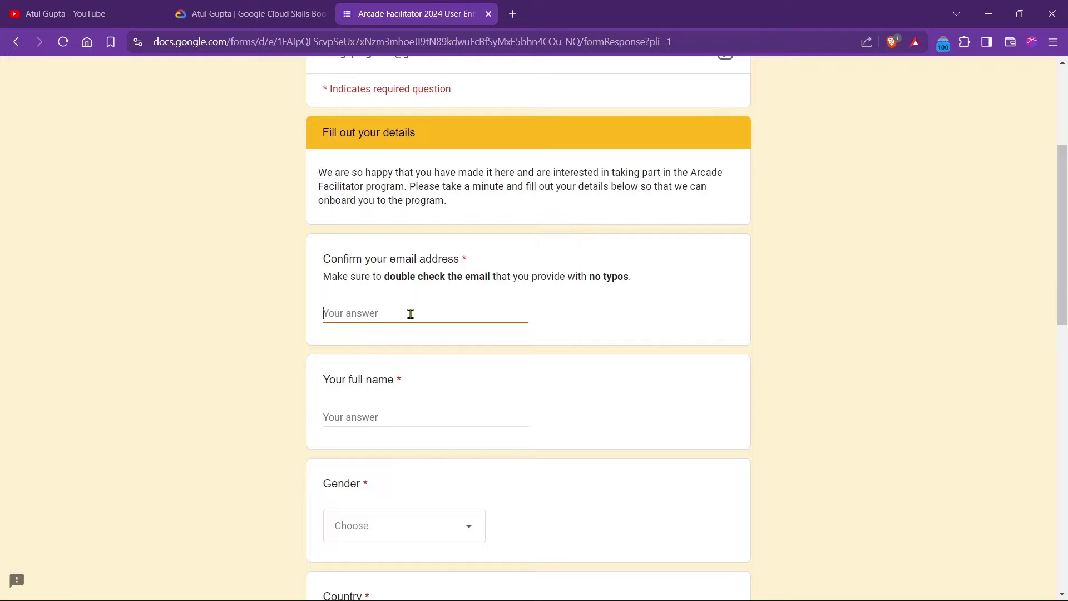
key(ctrl+v)
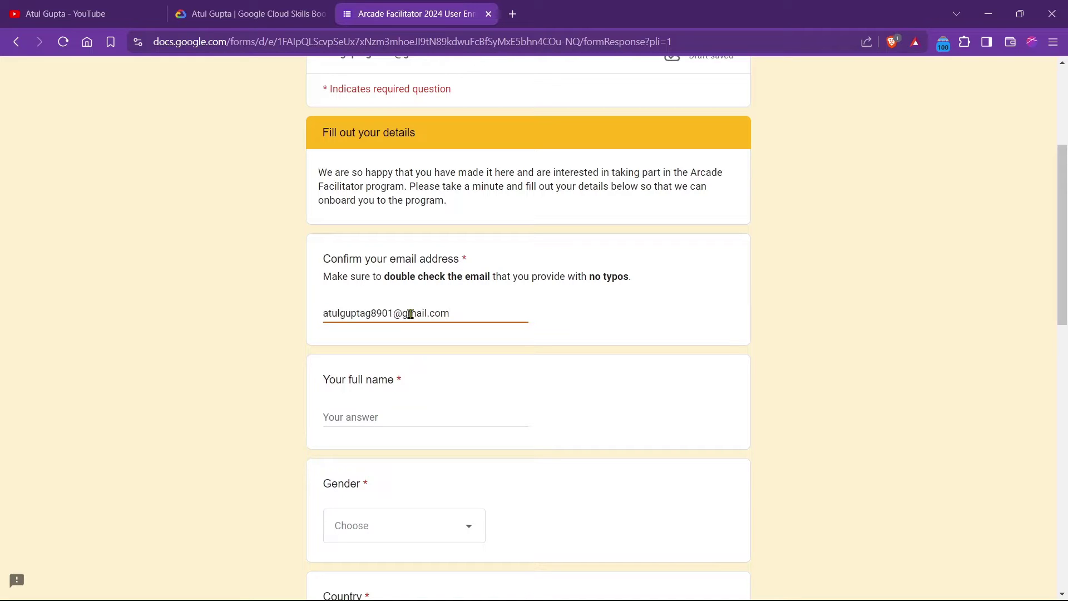
click(397, 364)
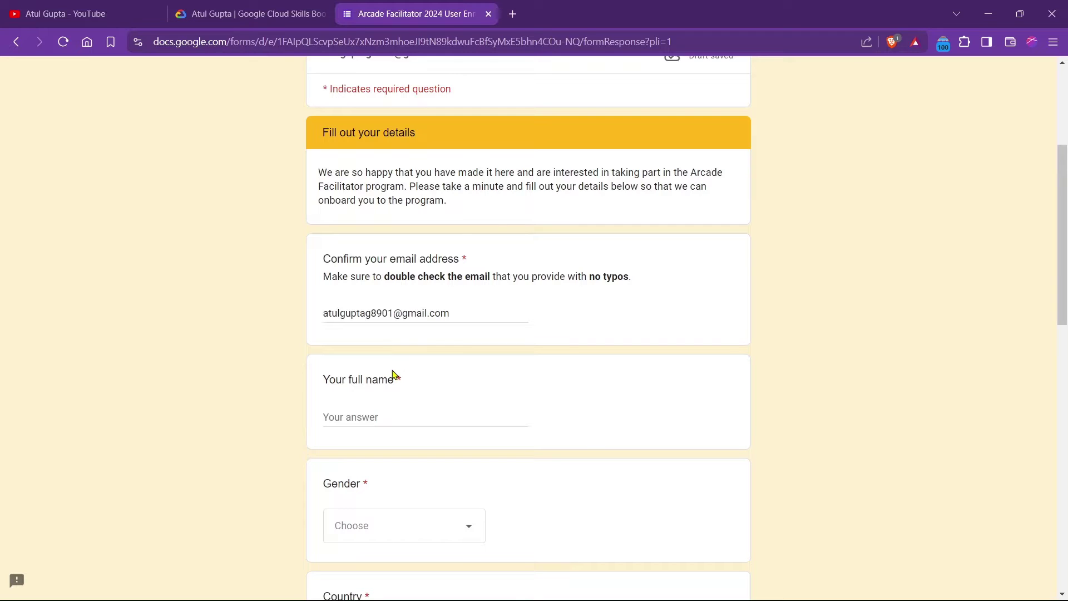
click(412, 397)
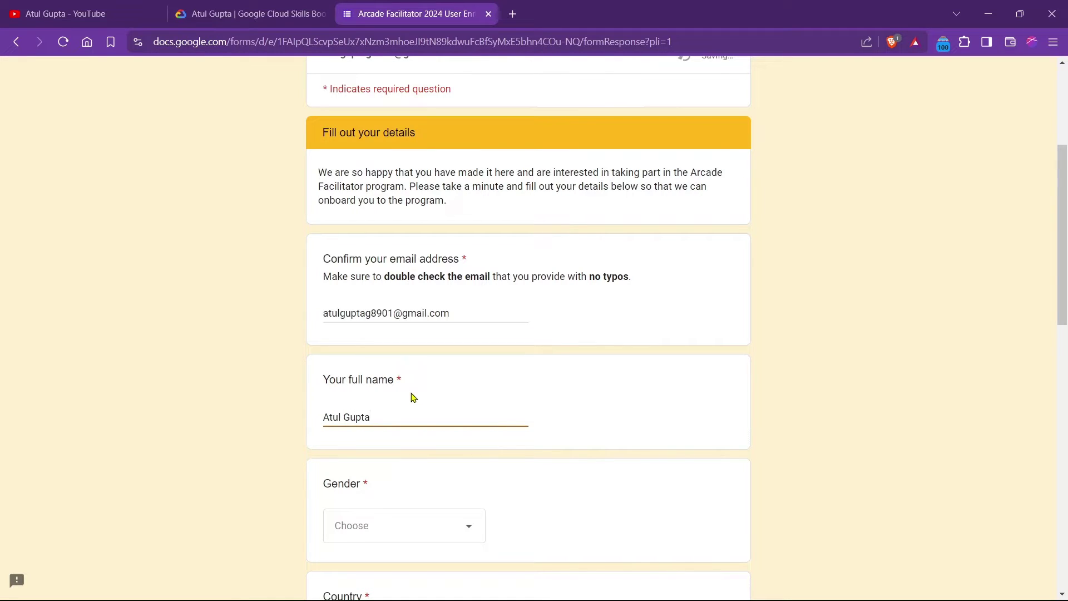
Set Gender to Male.
scroll(409, 392, down, 4)
click(396, 293)
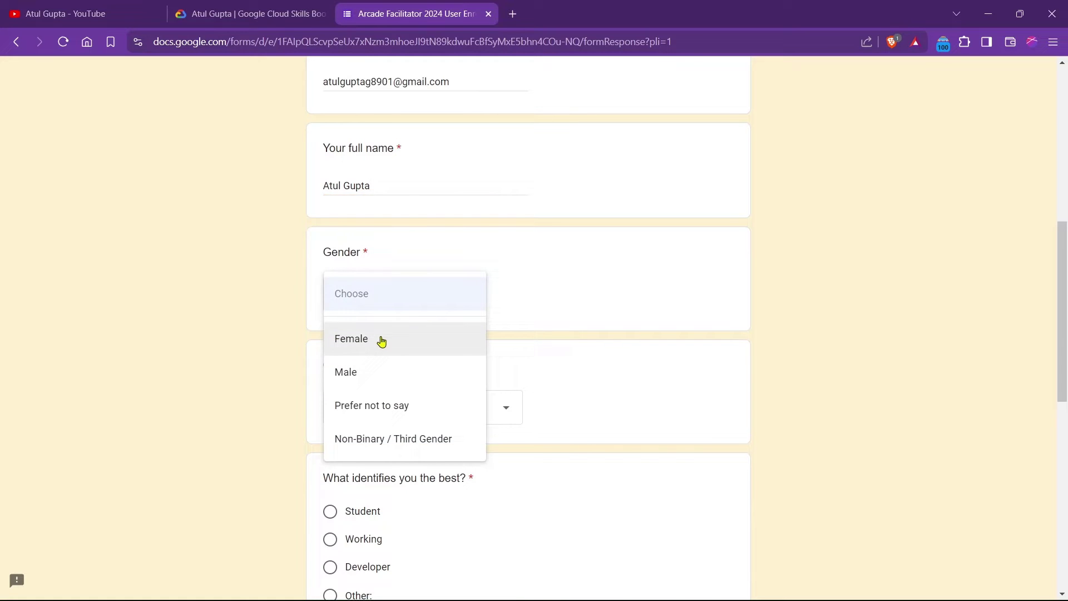
click(370, 374)
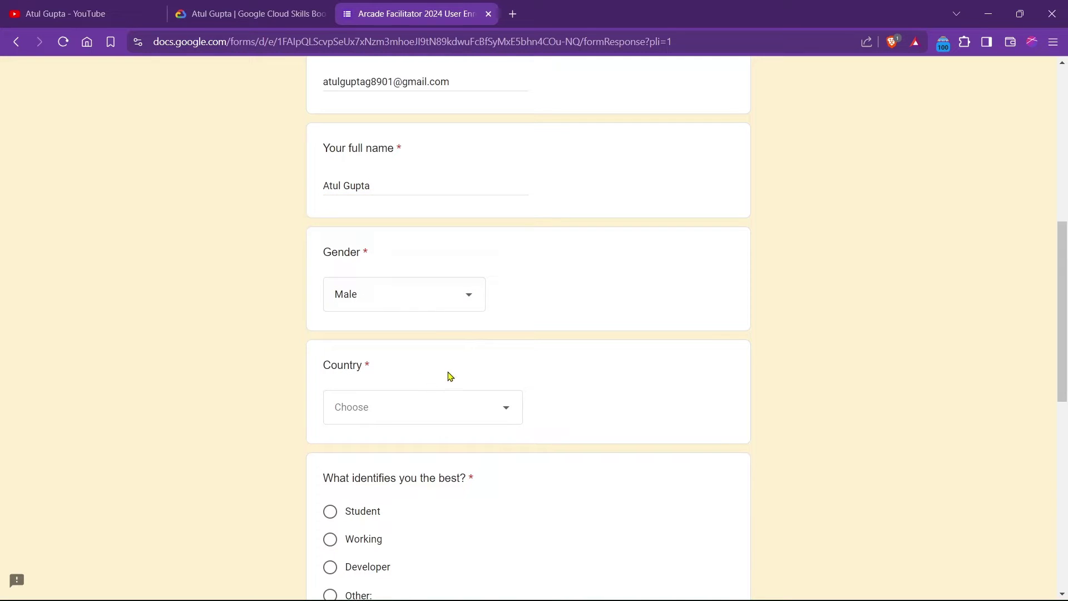
Choose India from the Country dropdown list.
click(397, 412)
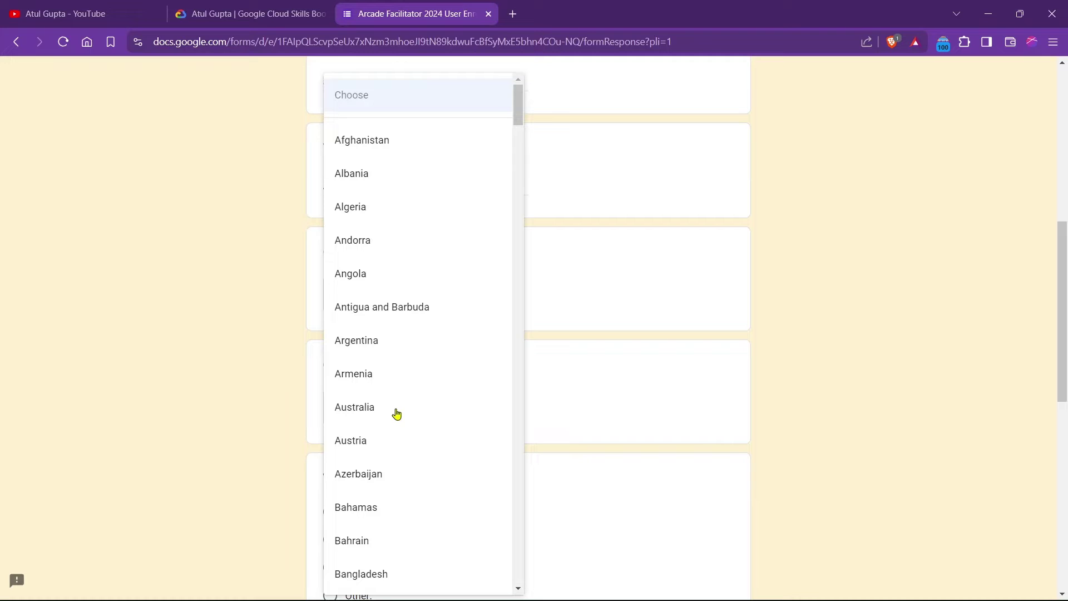
key(d)
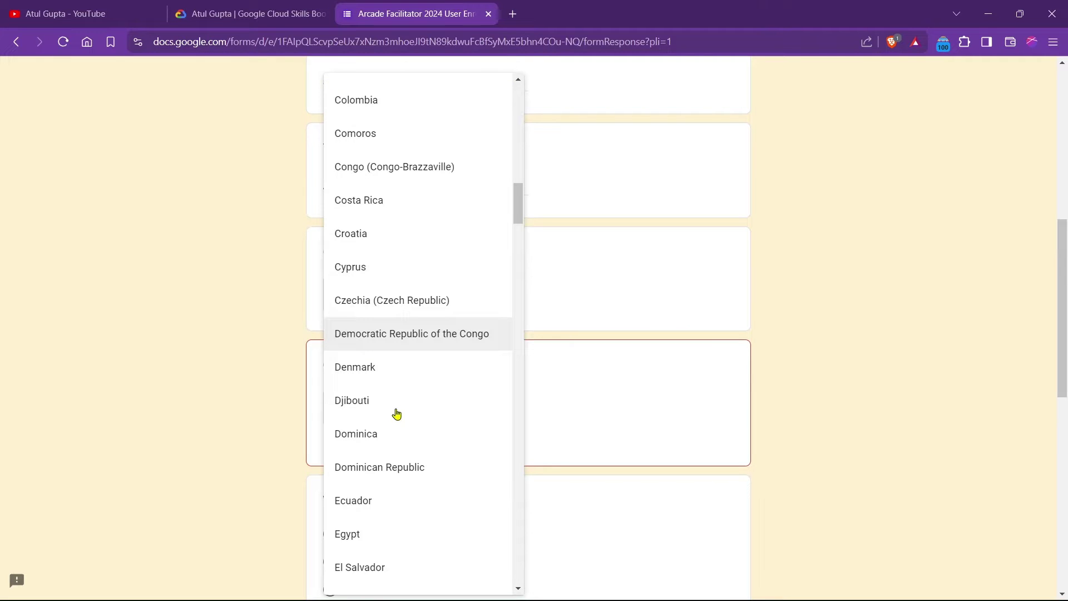
key(Escape)
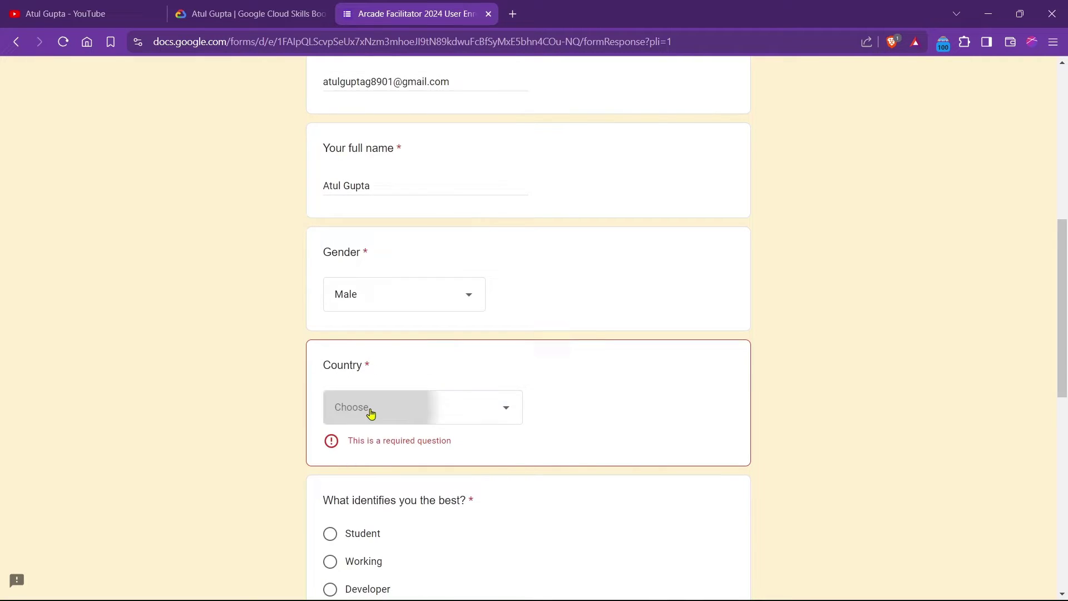
click(370, 412)
key(d)
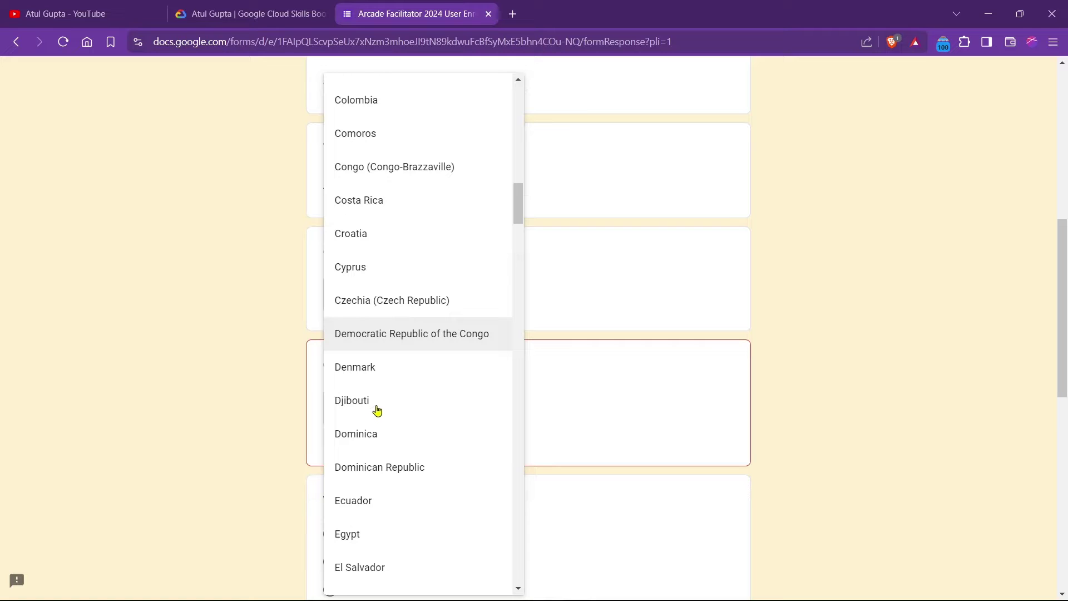
scroll(384, 412, up, 8)
key(Escape)
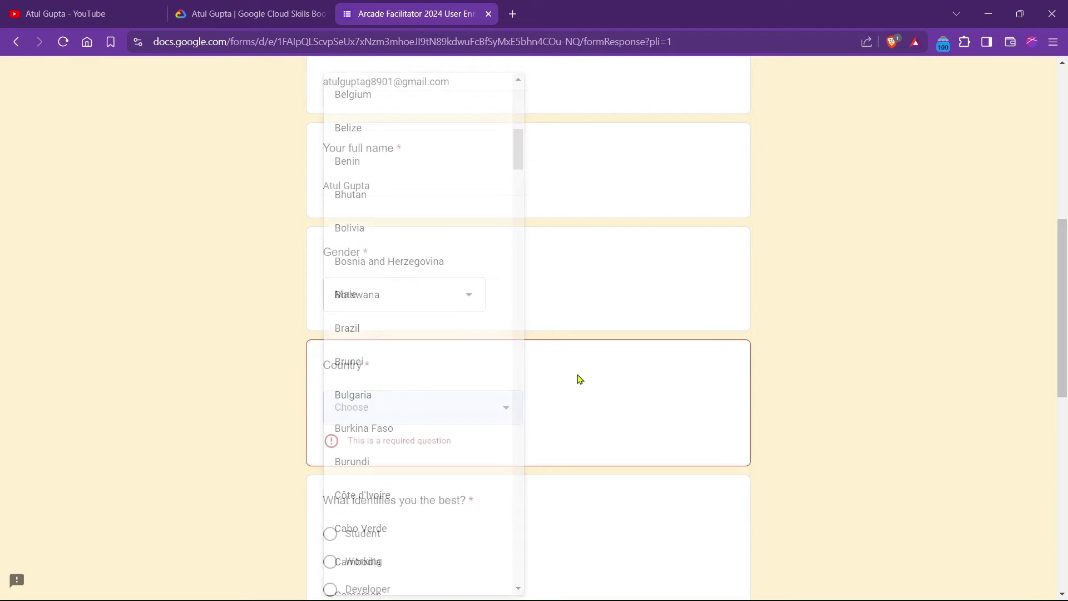
click(402, 412)
key(i)
key(n)
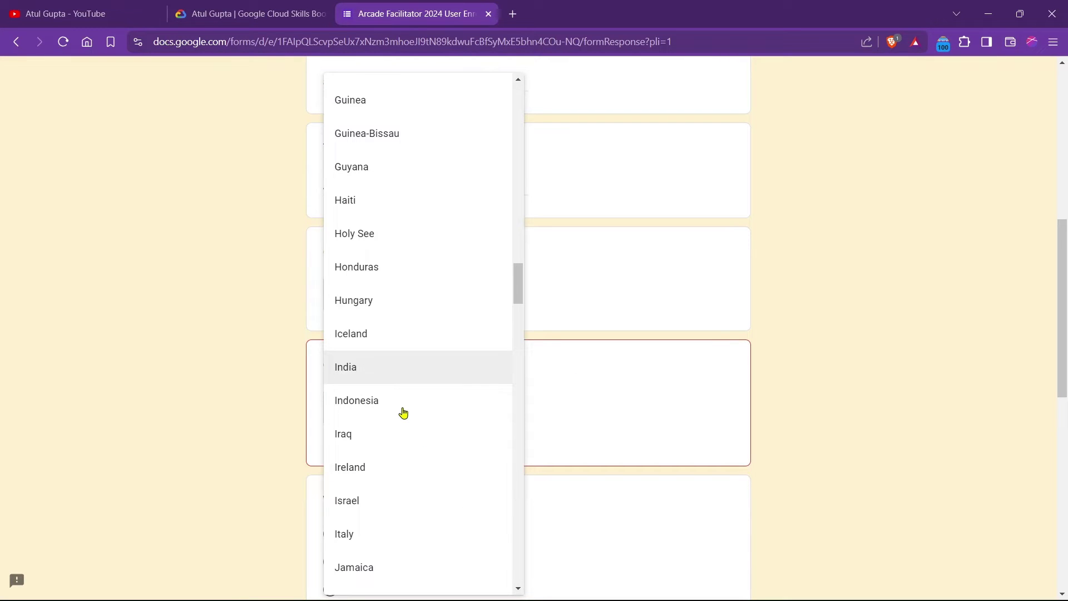
key(Return)
scroll(341, 378, down, 4)
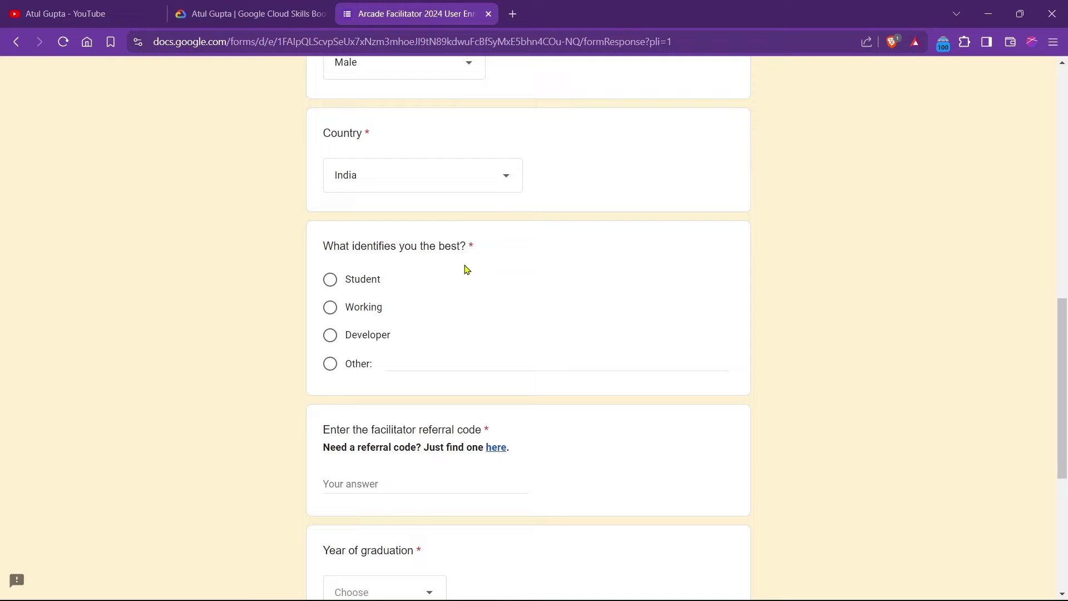
Select Student and paste the facilitator referral code into its answer field.
click(332, 281)
scroll(348, 340, down, 4)
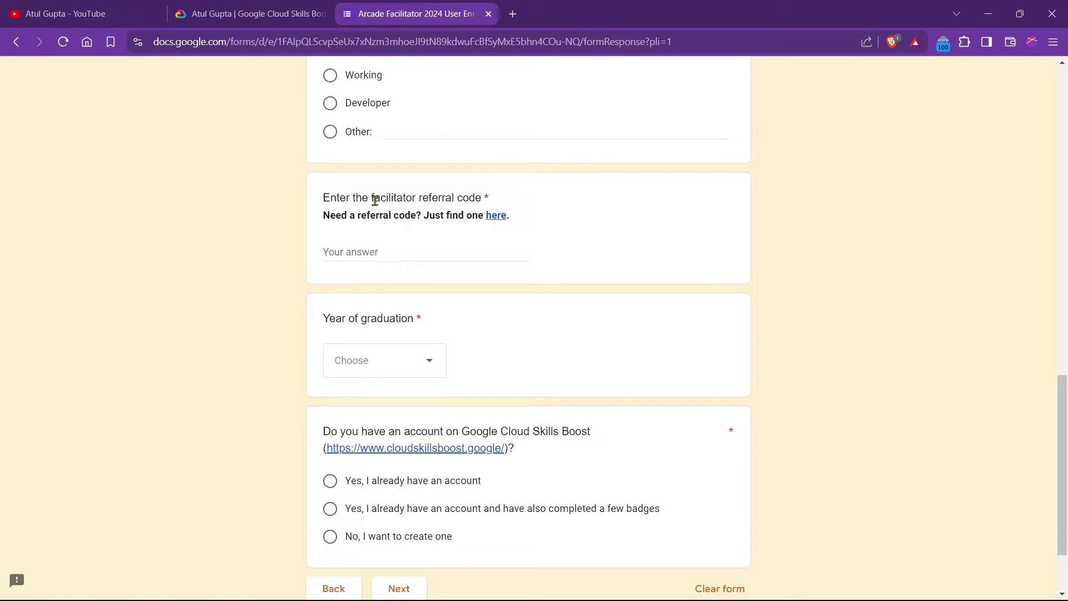
drag(372, 199, 482, 199)
click(480, 198)
click(376, 253)
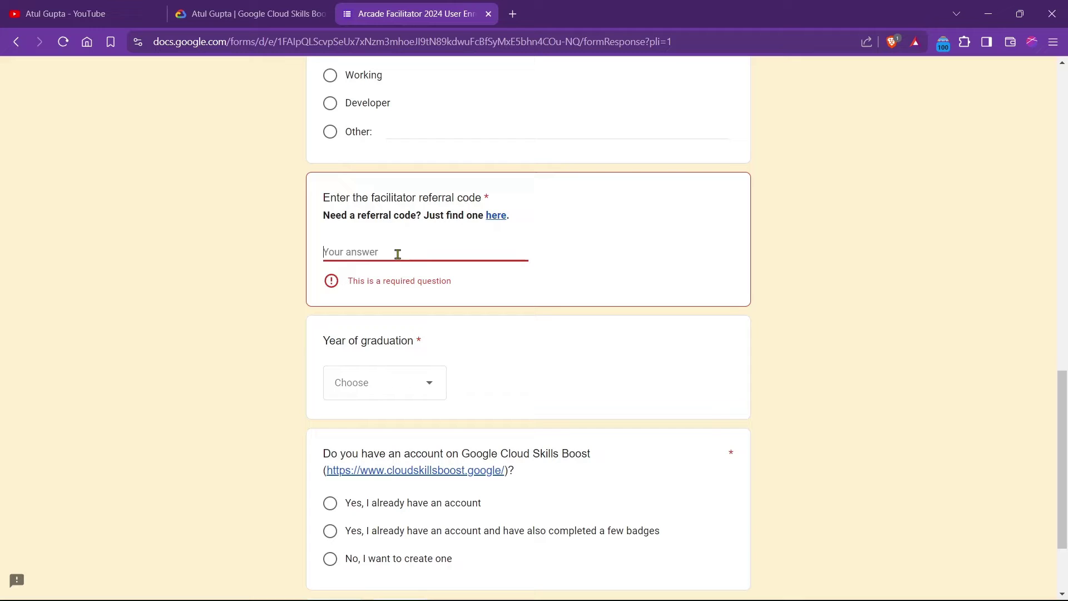
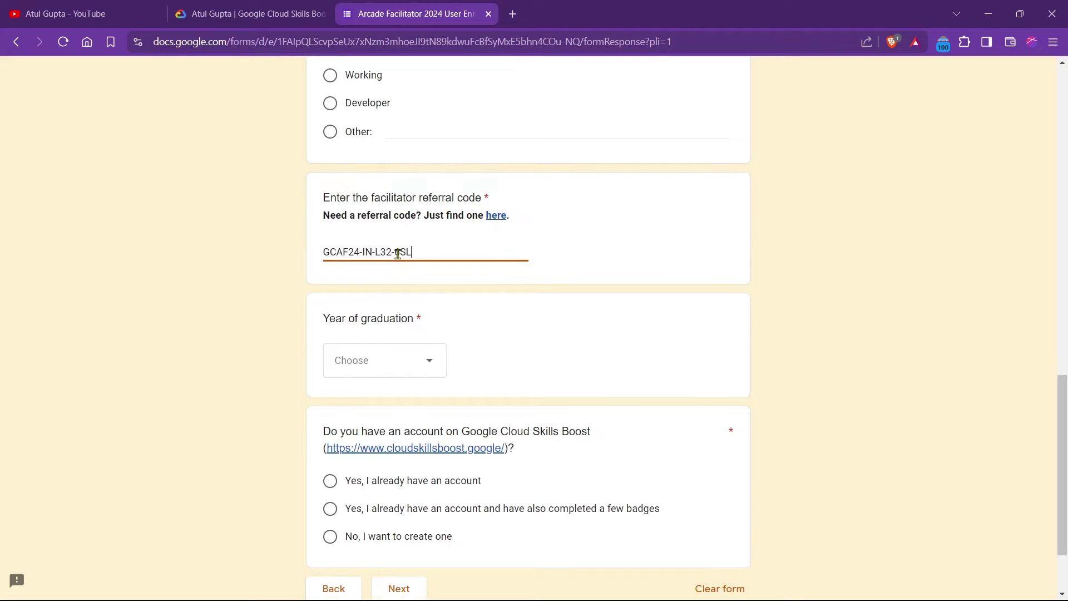
Check the pasted referral code and set Year of graduation to 2024.
click(277, 260)
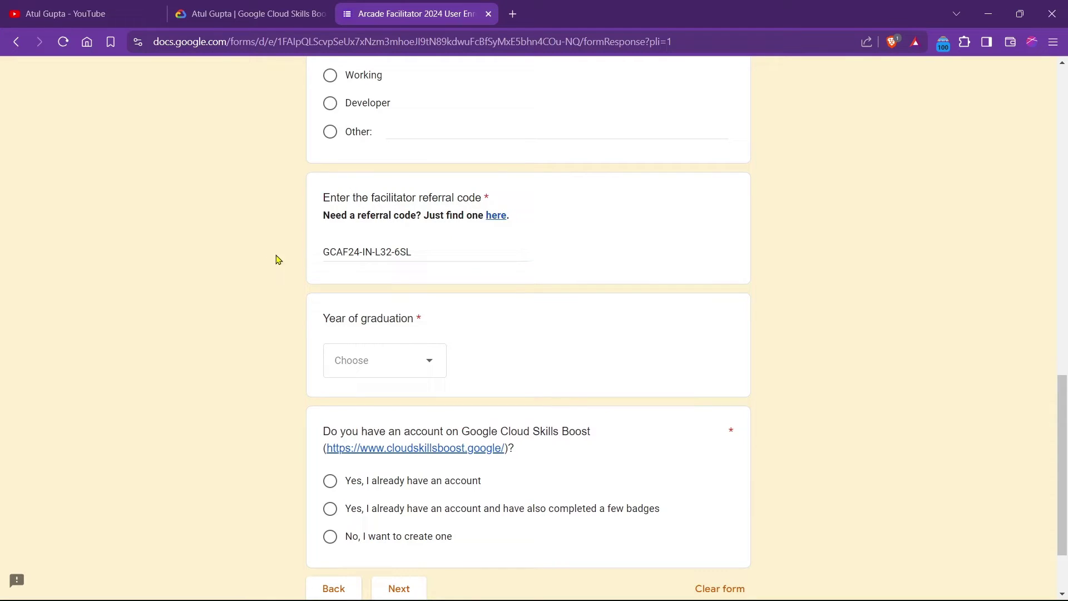
drag(439, 253, 324, 252)
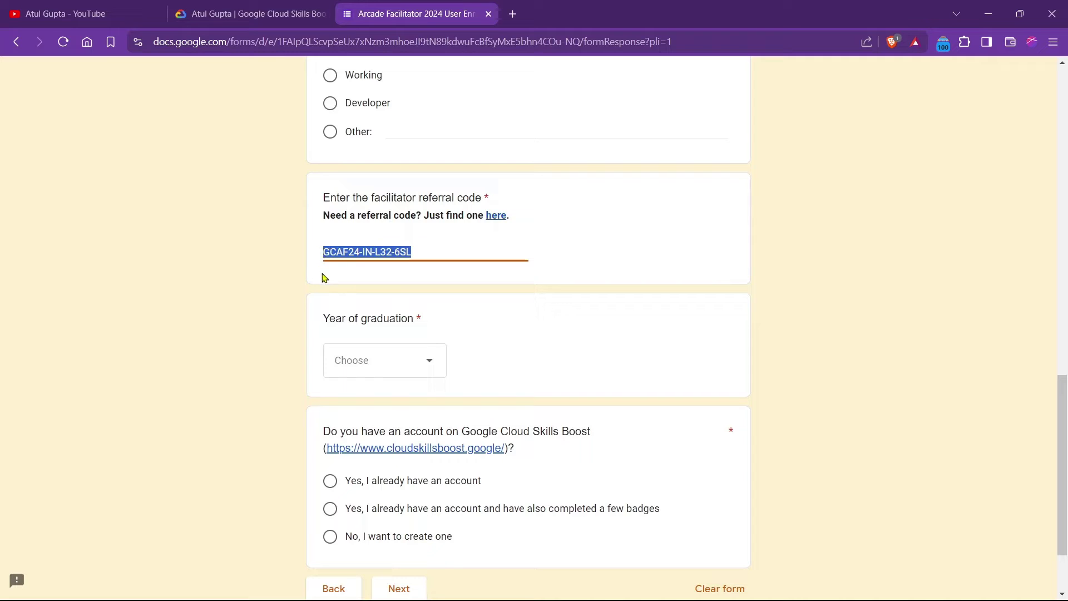
click(335, 275)
drag(410, 257, 324, 253)
click(348, 274)
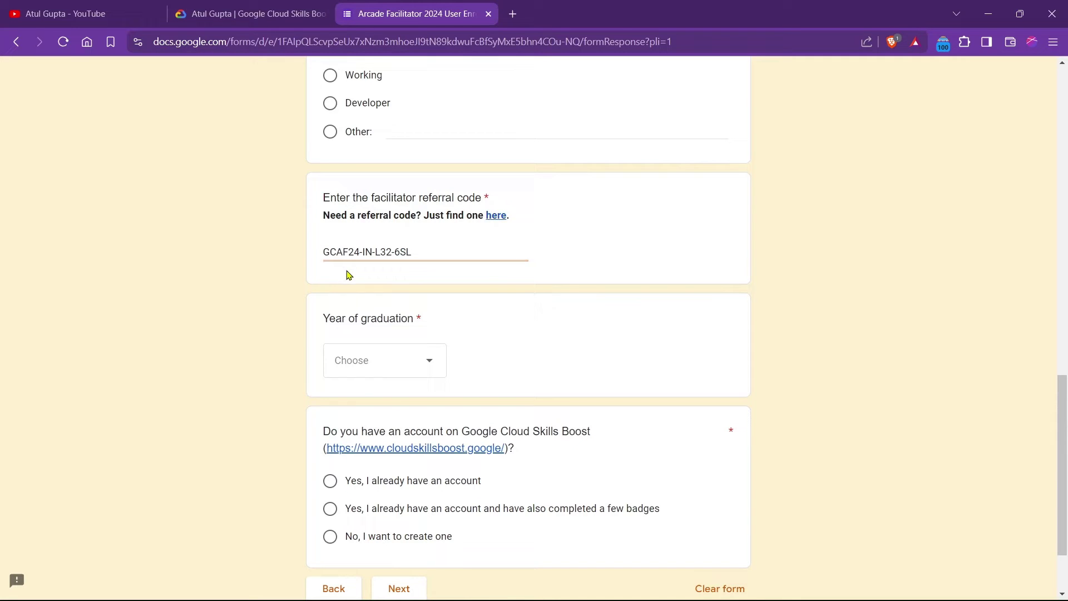
click(382, 369)
click(355, 415)
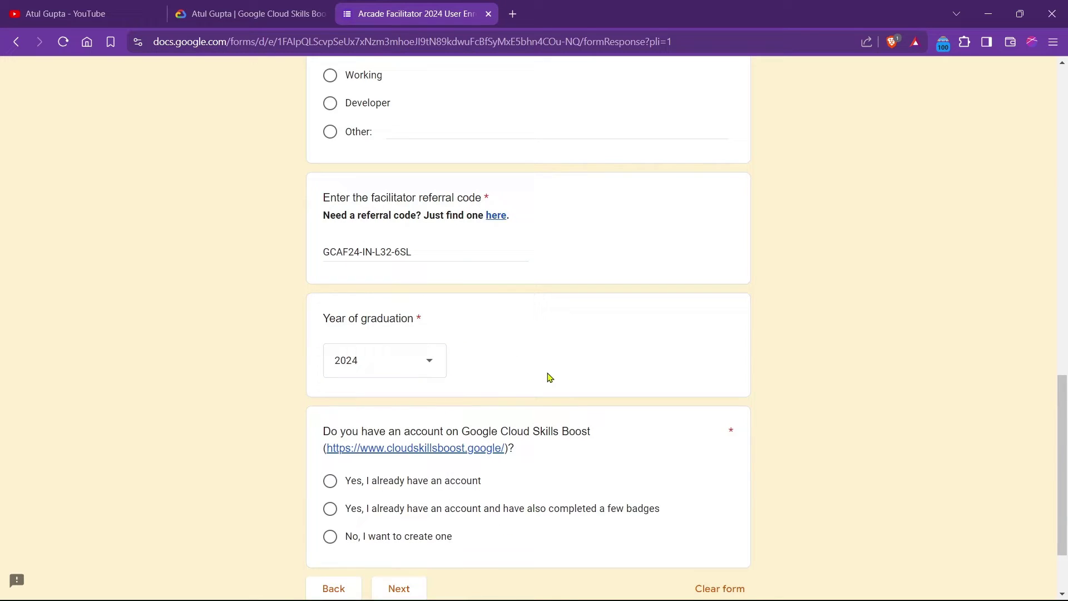
Answer 'Yes, I already have an account' and continue to the next section.
scroll(547, 372, down, 2)
drag(324, 334, 605, 338)
click(604, 337)
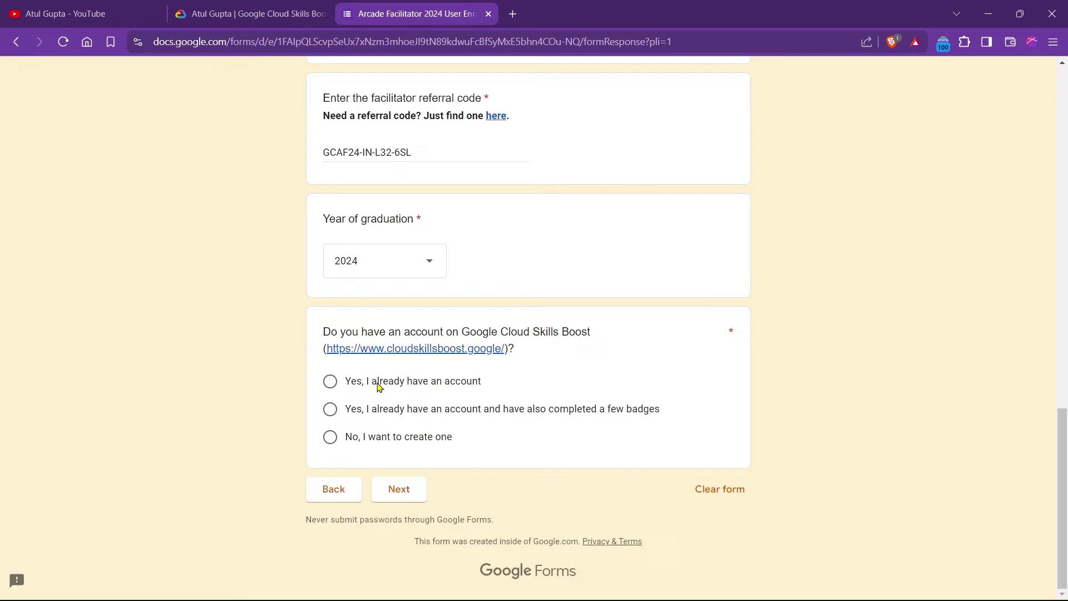
click(331, 384)
click(398, 489)
Copy the public profile URL from the Cloud Skills Boost tab's address bar.
scroll(601, 326, down, 4)
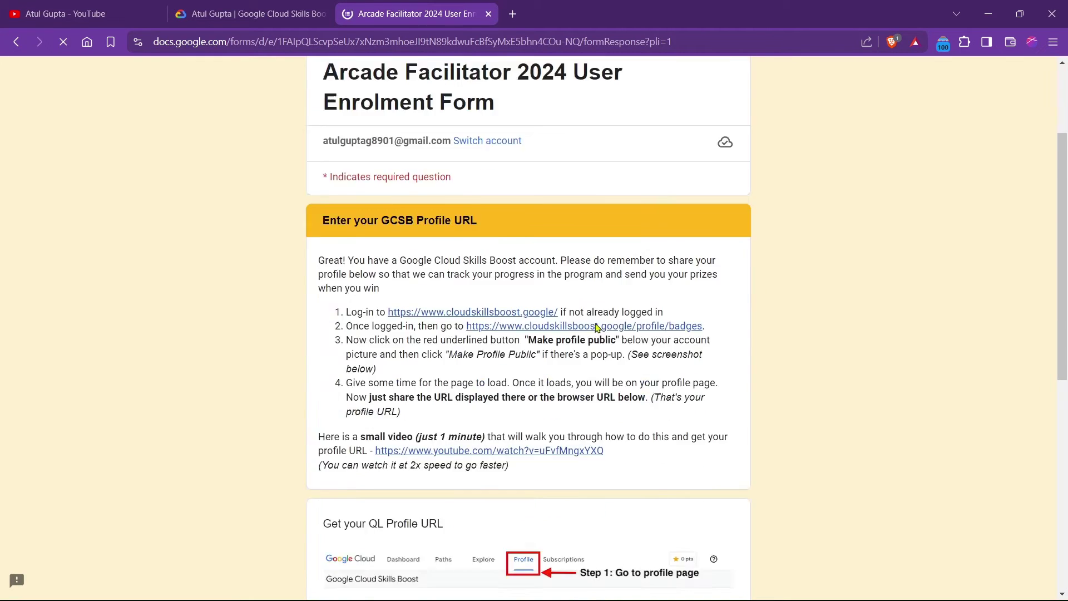
scroll(549, 299, down, 4)
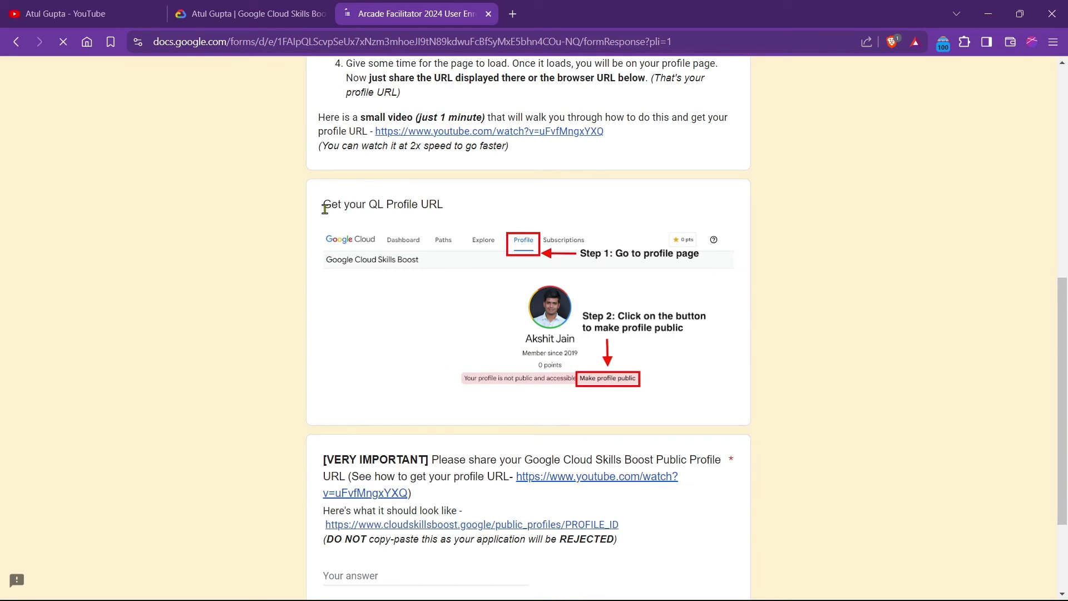
drag(325, 209, 482, 212)
click(489, 209)
scroll(484, 252, down, 3)
click(395, 433)
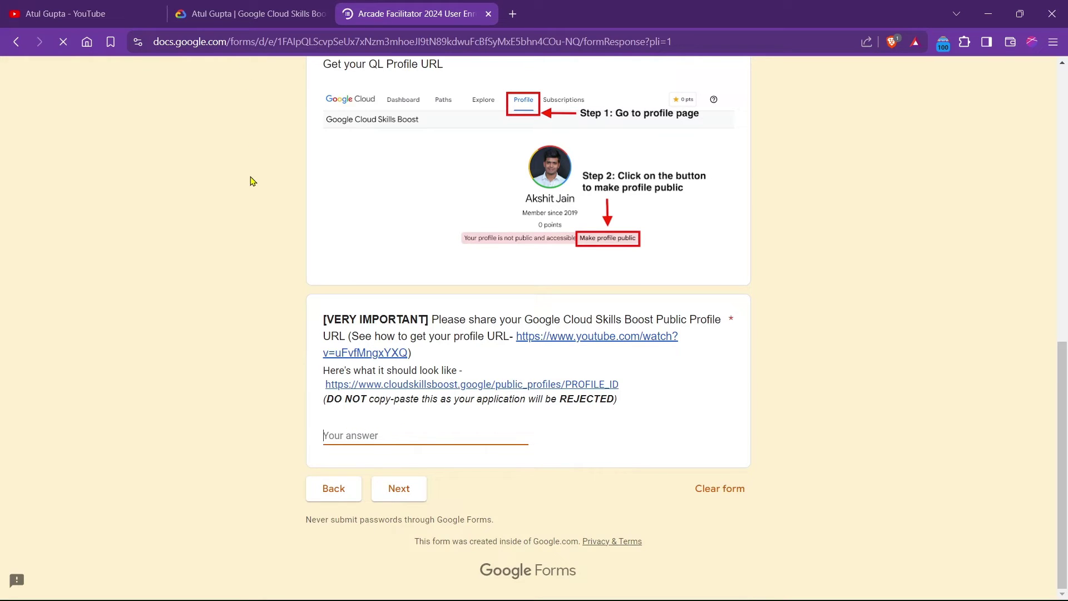
click(254, 12)
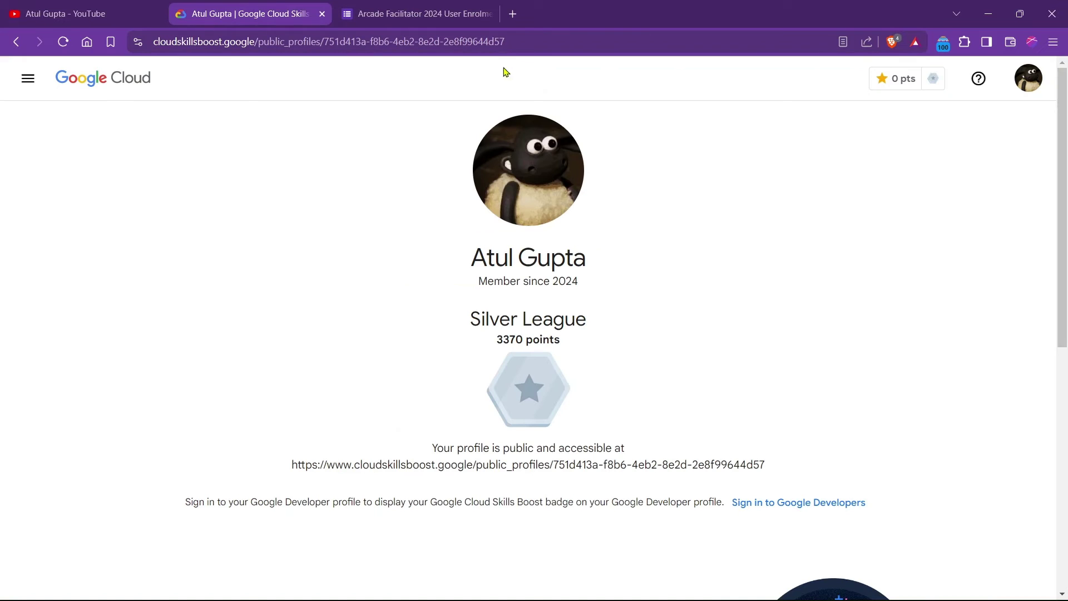
click(523, 42)
key(ctrl+c)
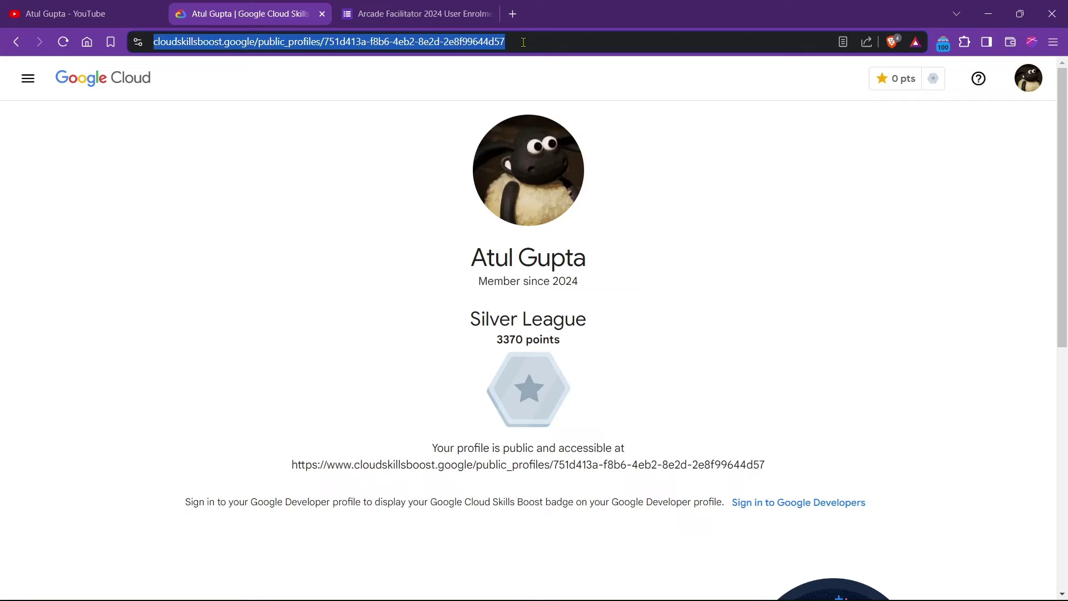
click(479, 13)
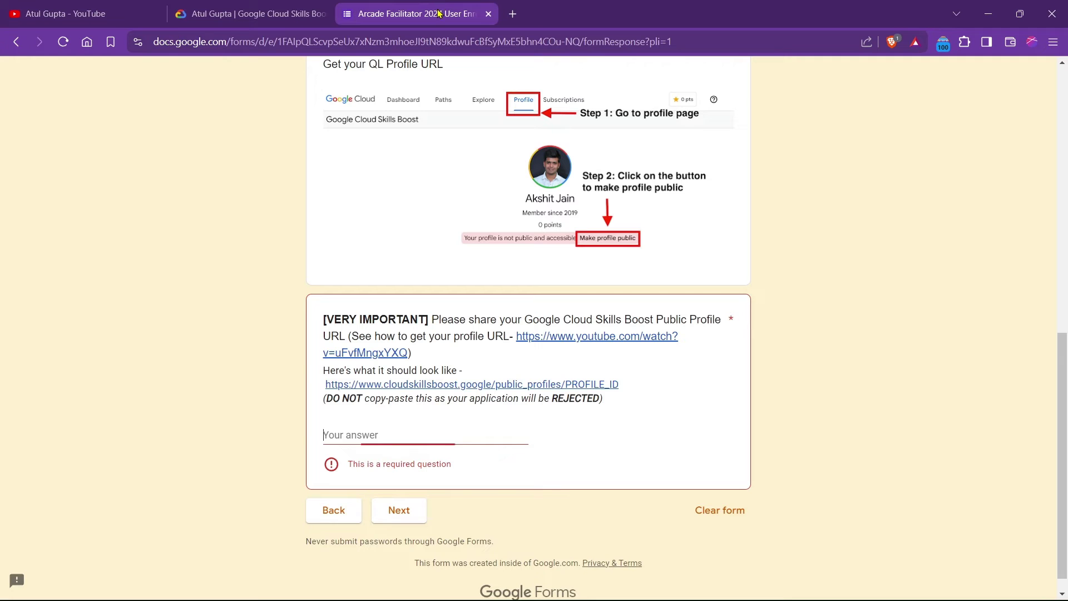
Paste the Cloud Skills Boost profile URL as the answer and go to 'A few last steps...'.
click(436, 439)
key(ctrl+v)
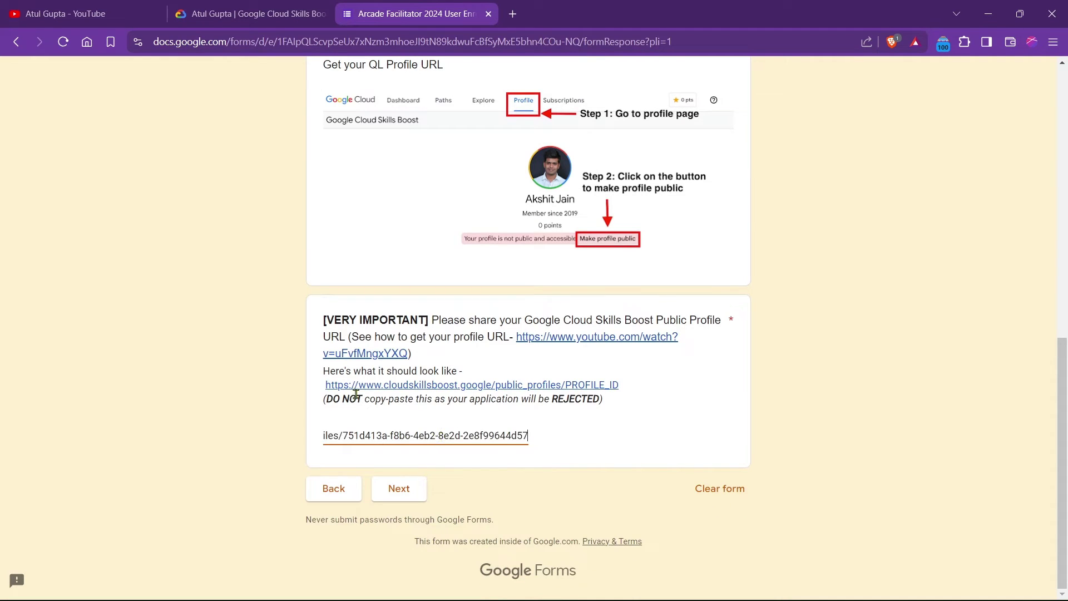
click(267, 348)
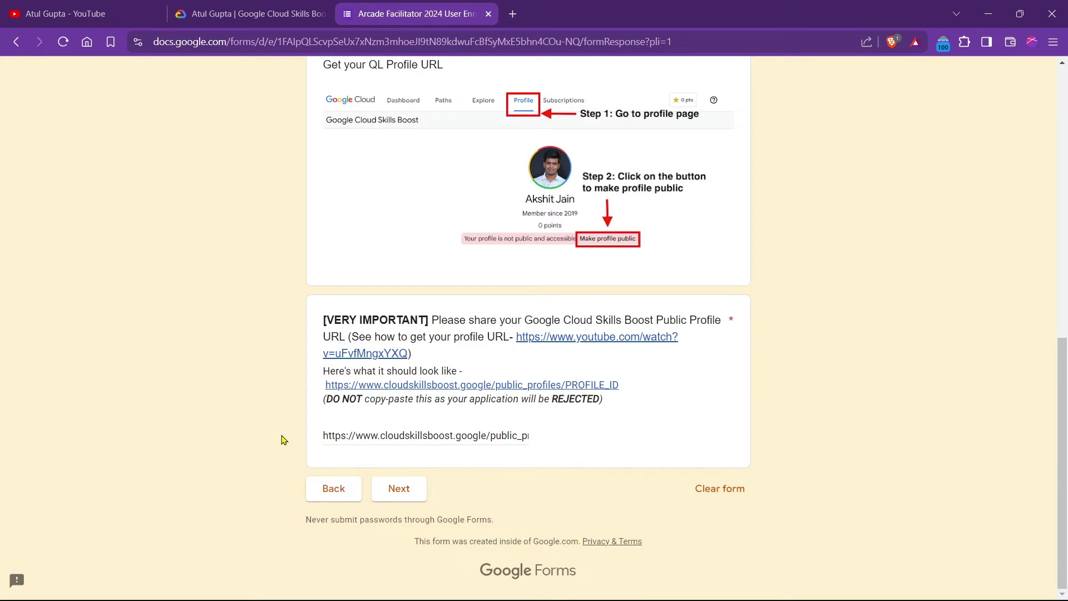
scroll(283, 422, up, 4)
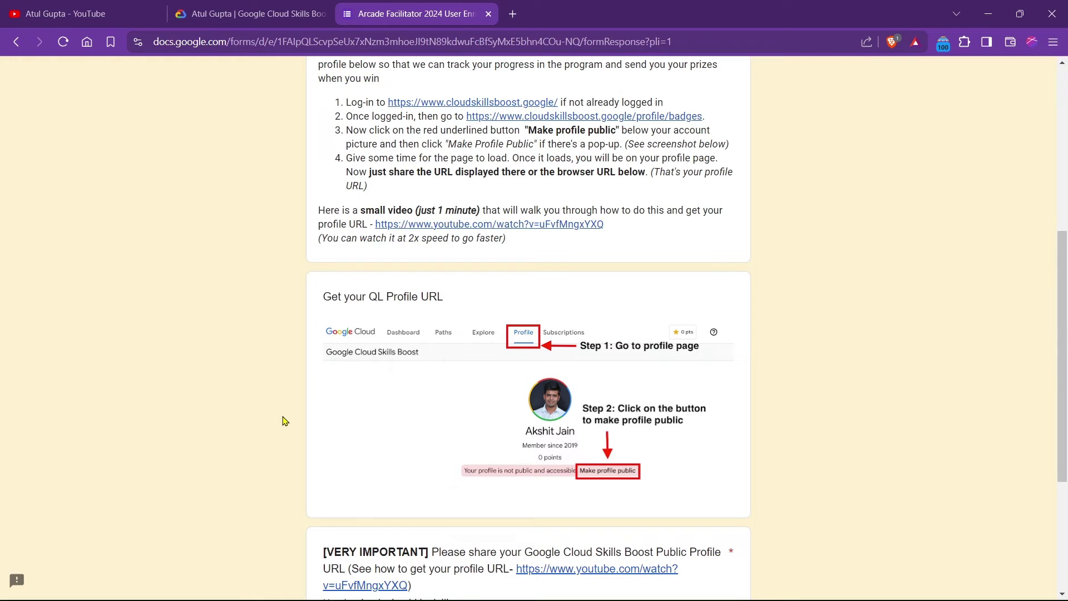
scroll(288, 414, up, 4)
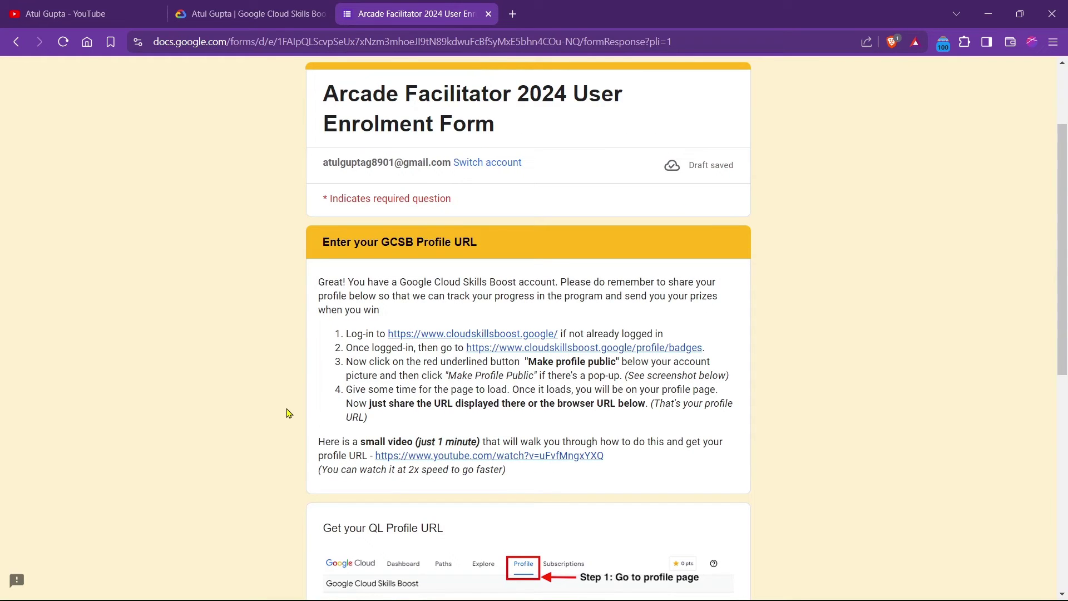
scroll(740, 365, down, 4)
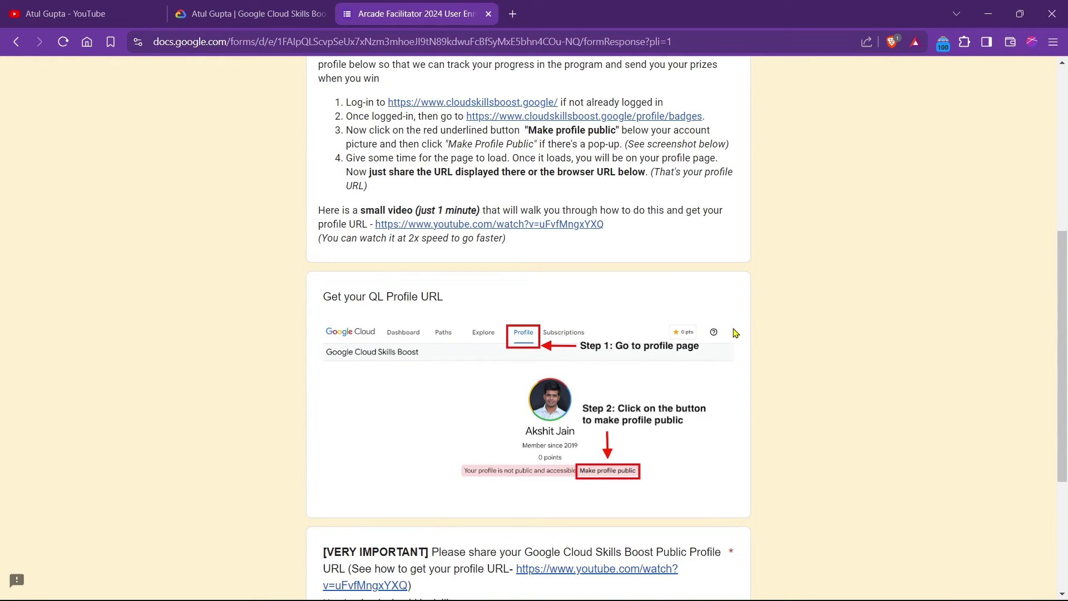
scroll(568, 372, down, 4)
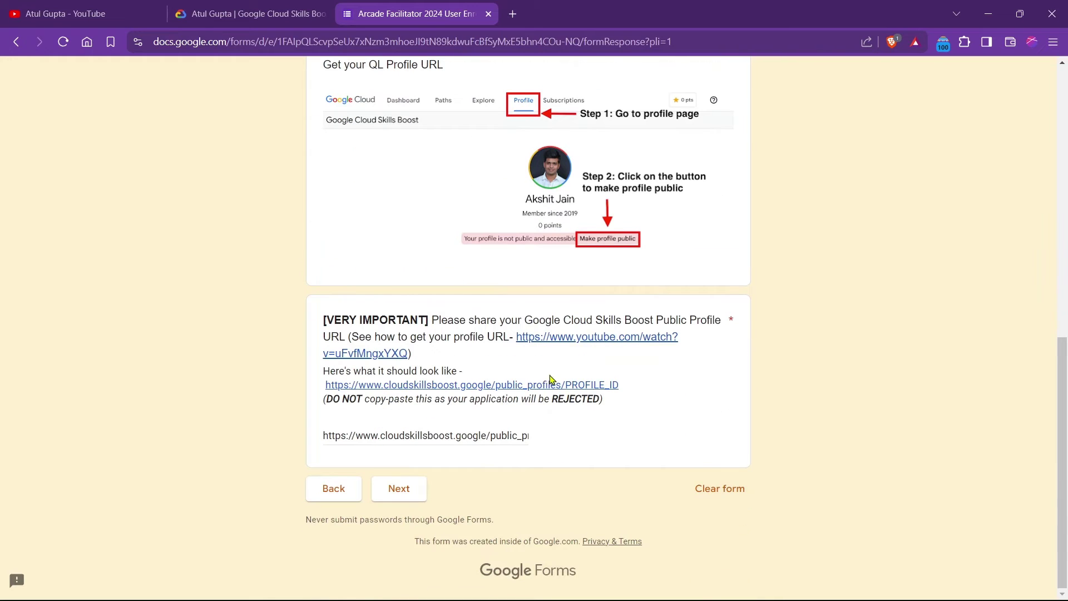
click(403, 497)
Select 'I Acknowledge' for the information-accuracy and Arcade terms declarations.
scroll(248, 417, down, 4)
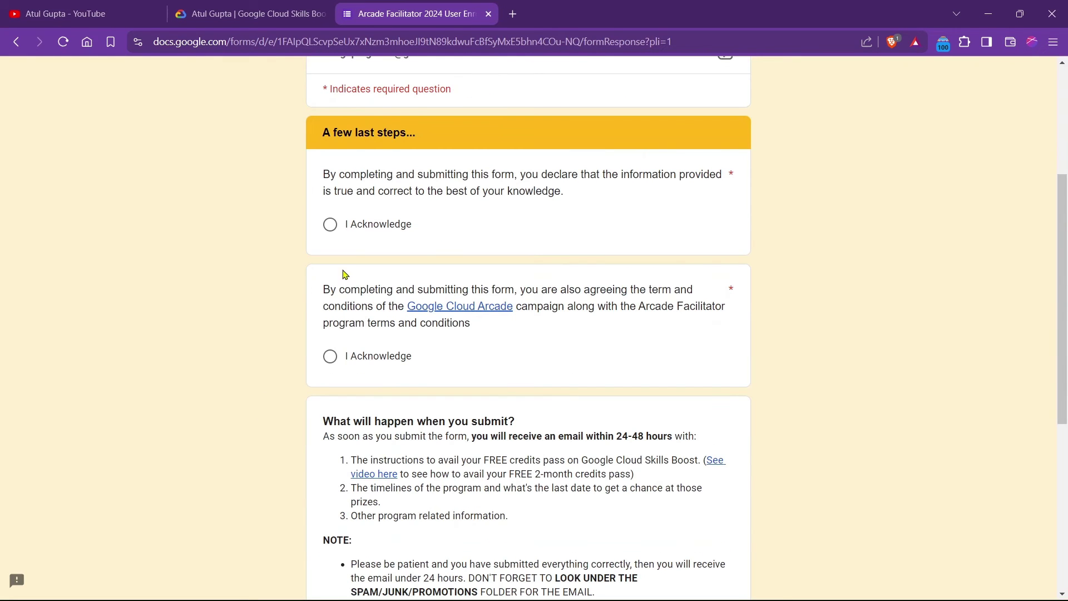
click(331, 225)
click(331, 356)
scroll(282, 386, down, 3)
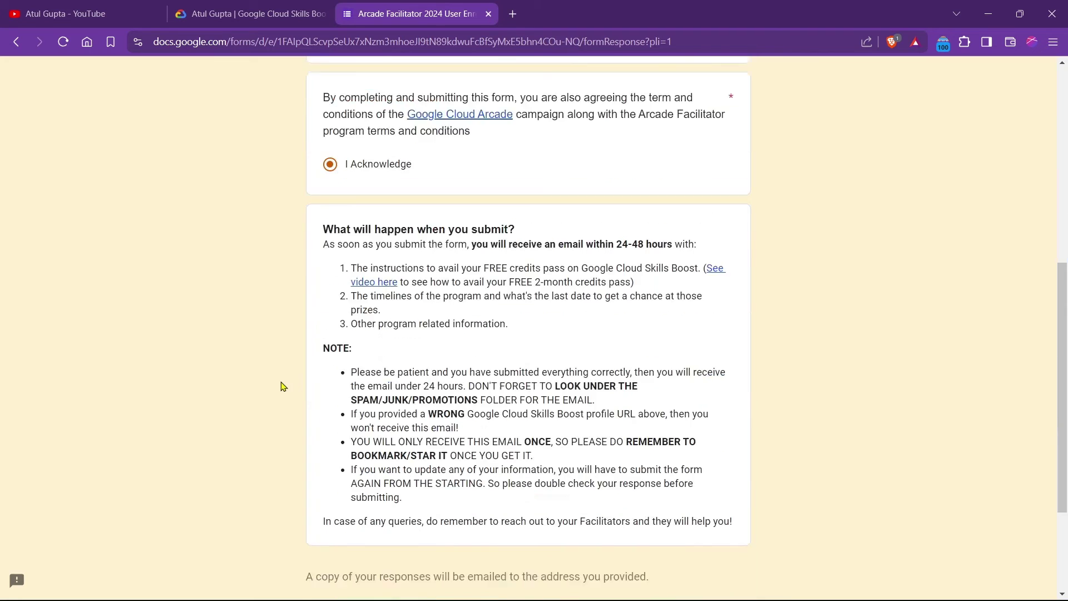
scroll(282, 386, down, 3)
scroll(463, 393, up, 4)
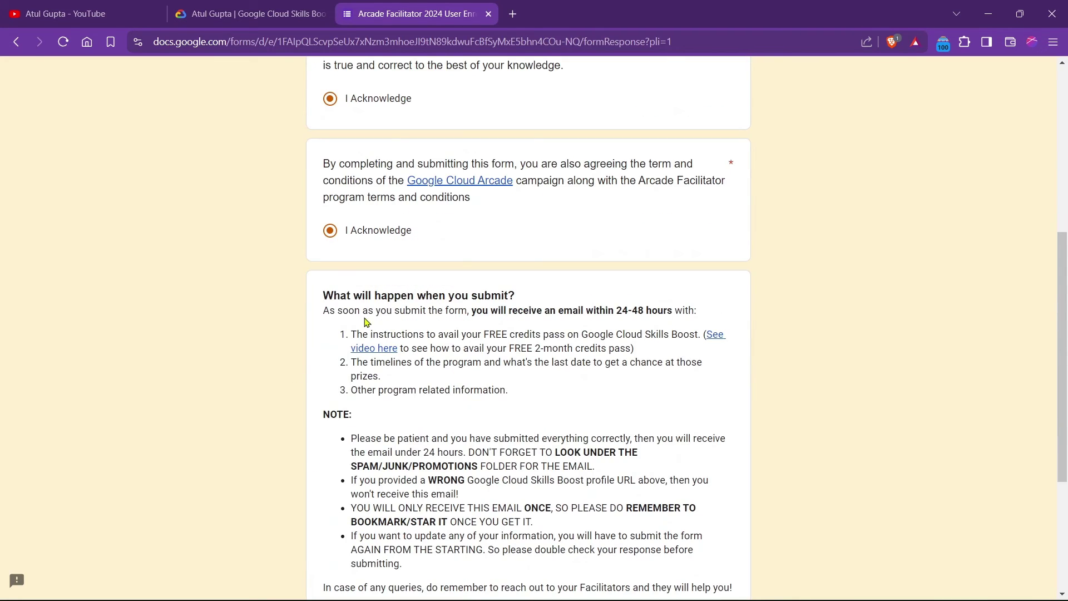
Read the 'What will happen when you submit?' notes down to the Submit button.
drag(327, 297, 543, 298)
click(544, 299)
drag(322, 313, 706, 310)
click(707, 314)
scroll(544, 375, down, 4)
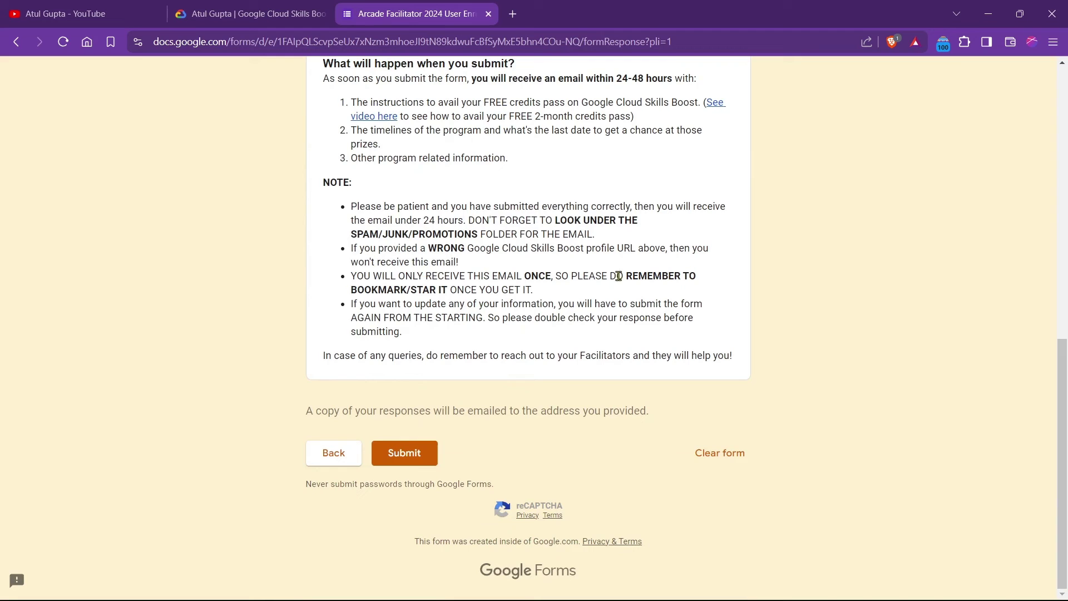
drag(353, 277, 556, 296)
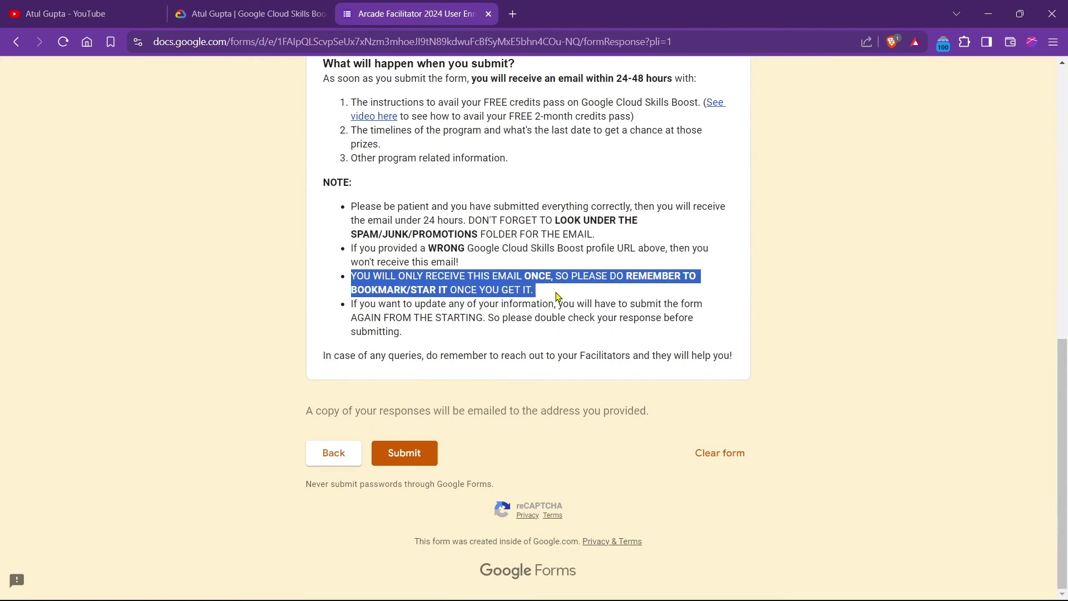
click(556, 297)
scroll(421, 323, up, 12)
scroll(382, 328, down, 12)
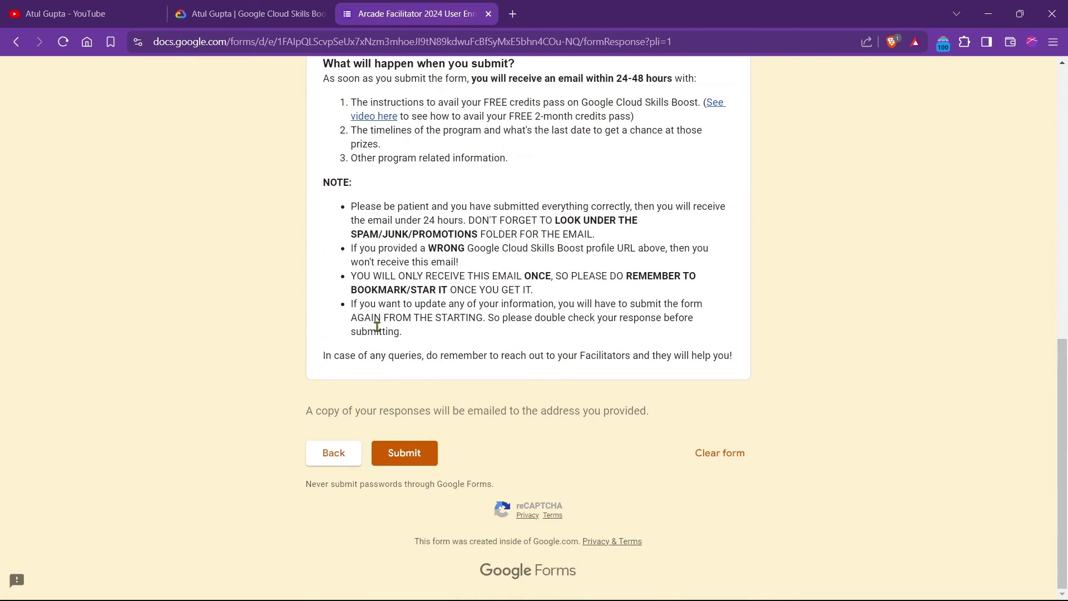
Submit the enrolment form and review the Arcade Facilitator thank-you page.
click(410, 457)
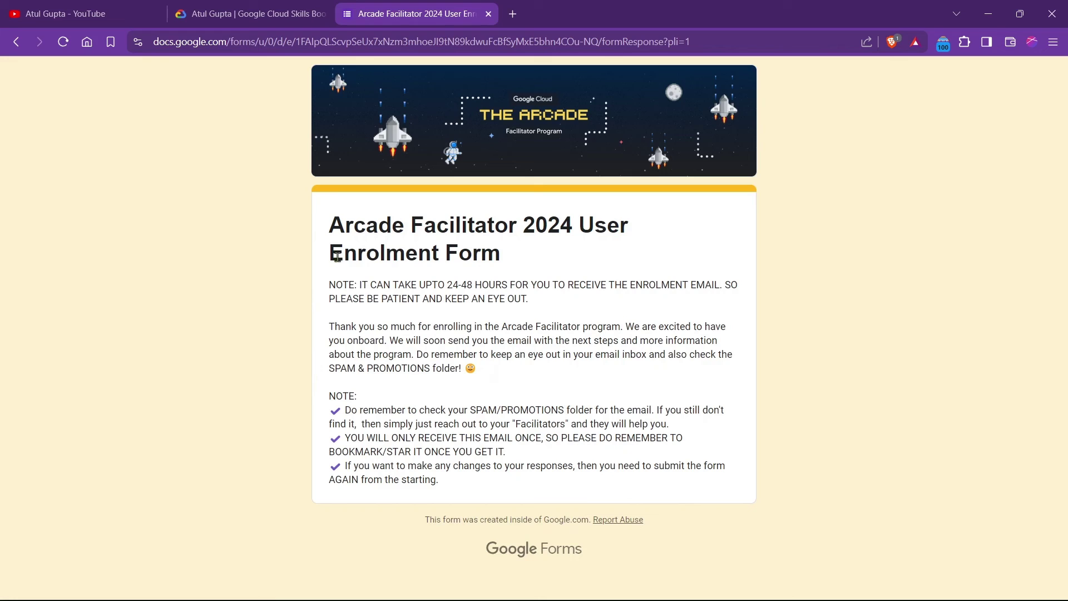
drag(332, 227, 501, 256)
click(503, 261)
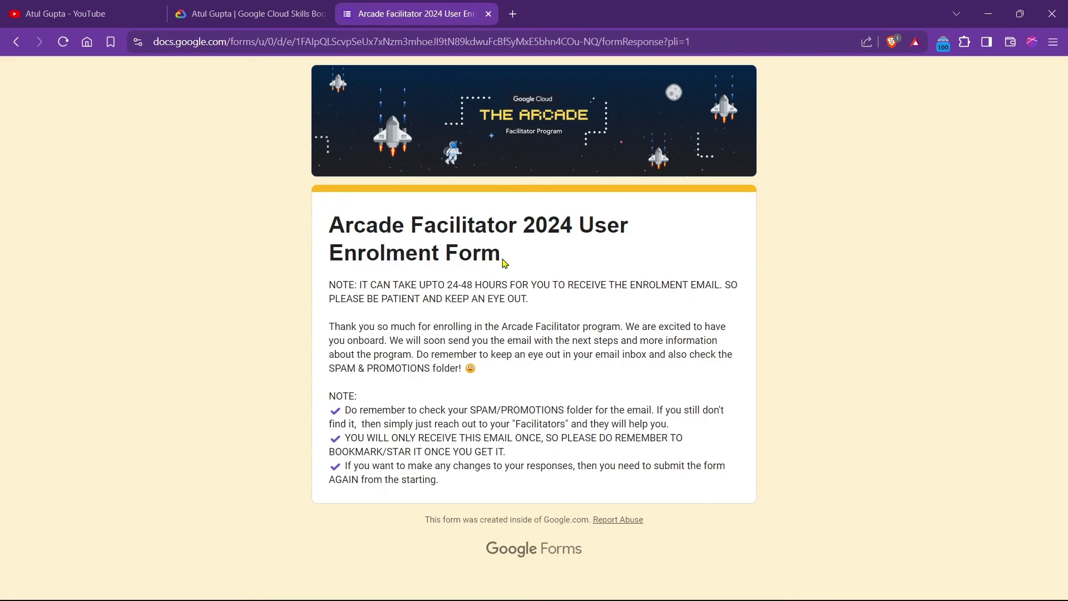